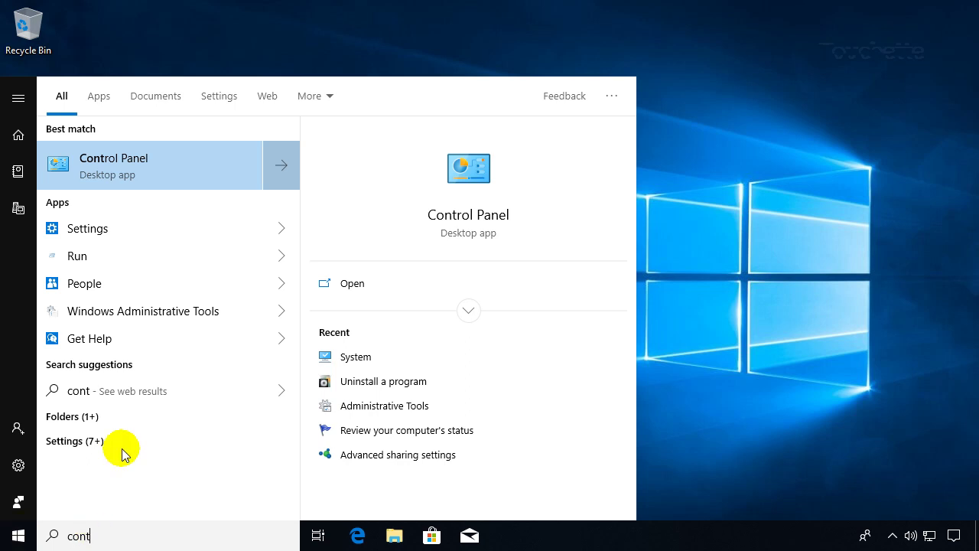
View the computer's basic information on Control Panel's System page under System and Security, and close the window
left_click(169, 176)
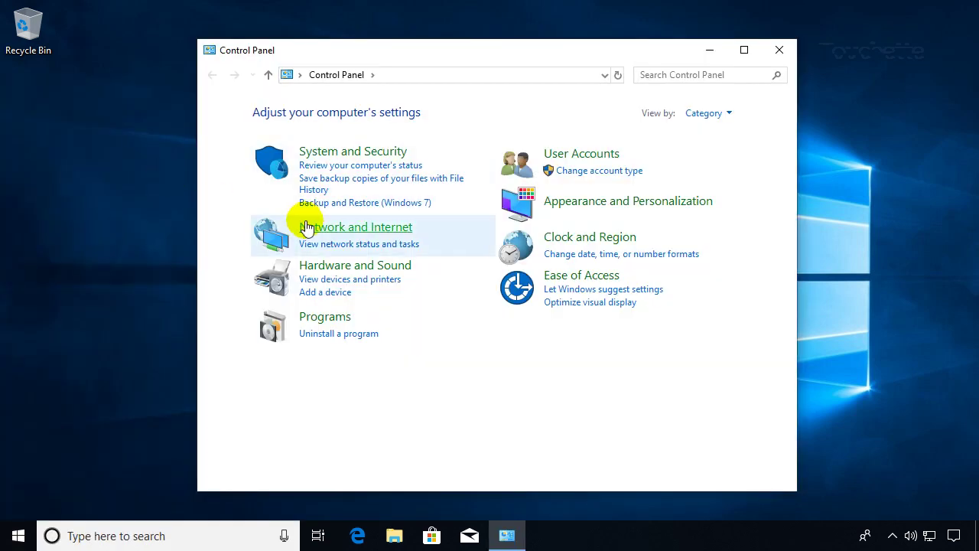
left_click(345, 153)
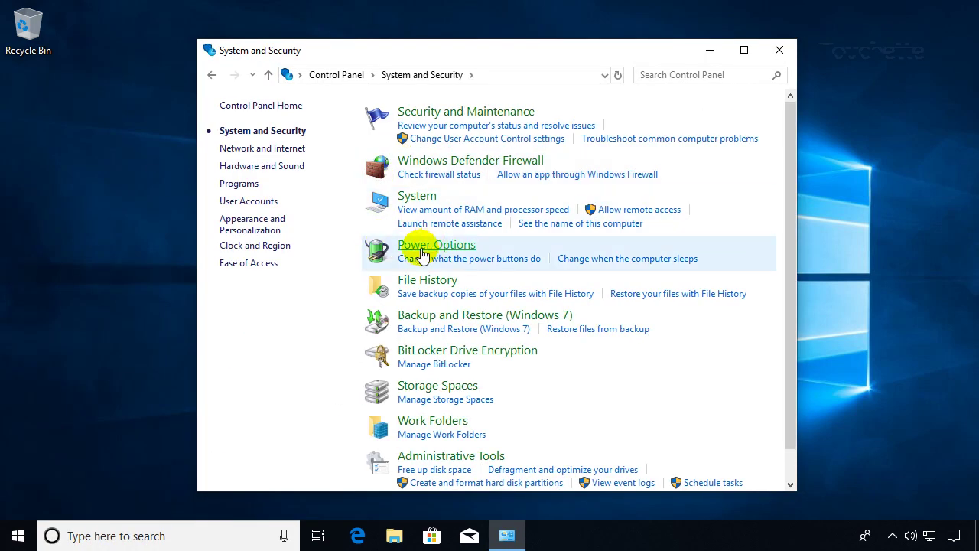
left_click(418, 197)
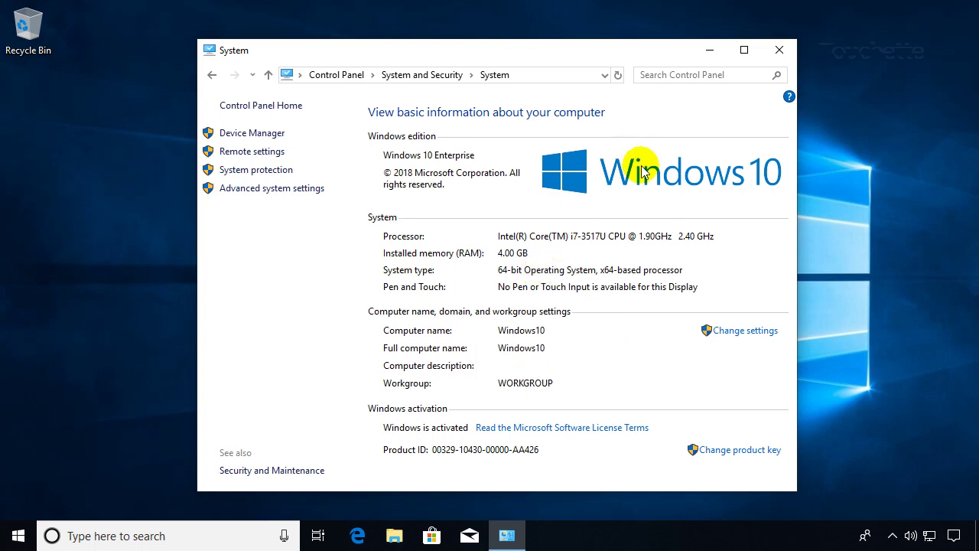
left_click(780, 51)
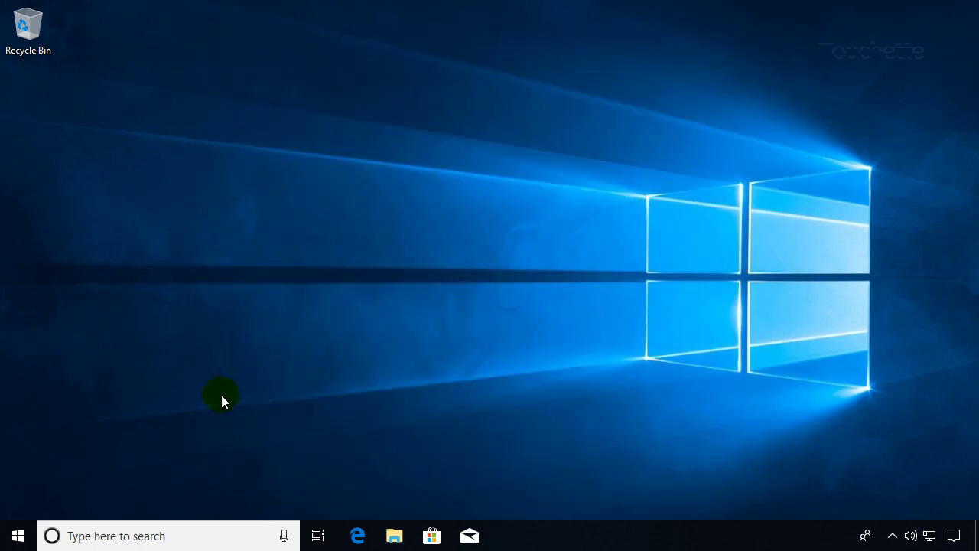
Open File Explorer, view the properties of This PC, and close both windows
left_click(11, 538)
type("fi")
key("Return")
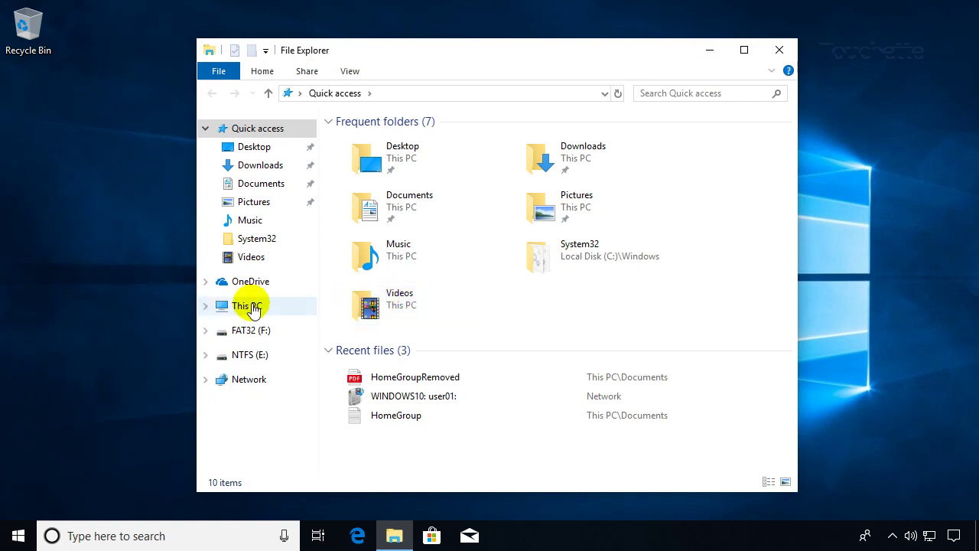
right_click(251, 312)
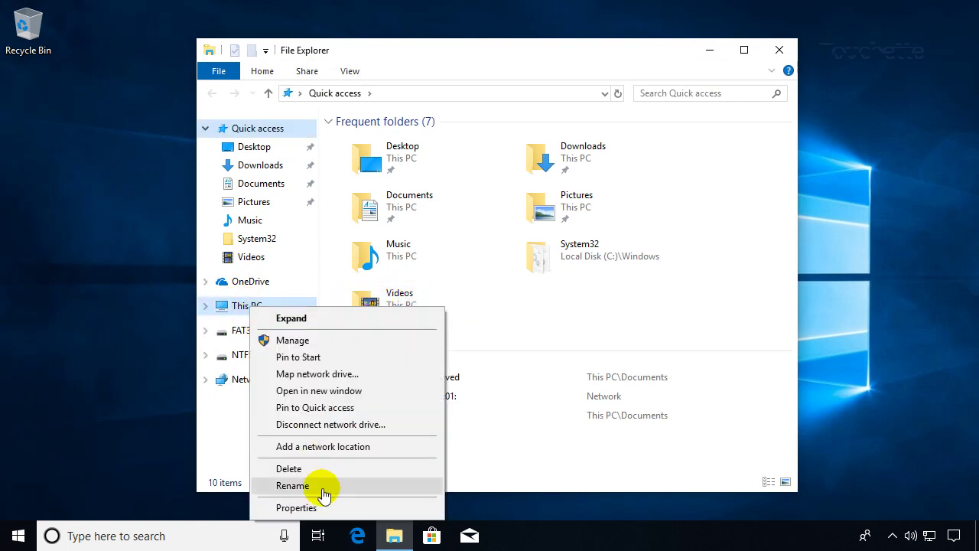
left_click(307, 507)
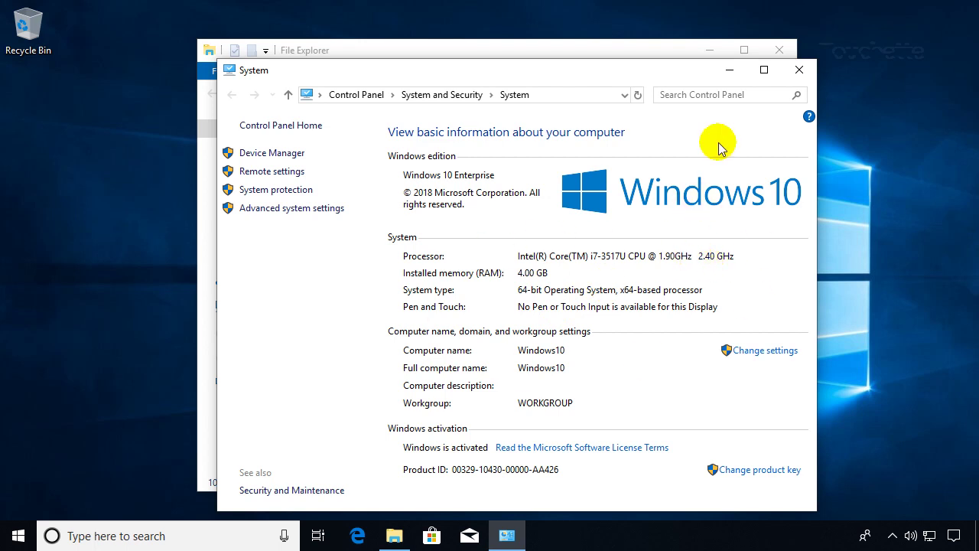
left_click(800, 70)
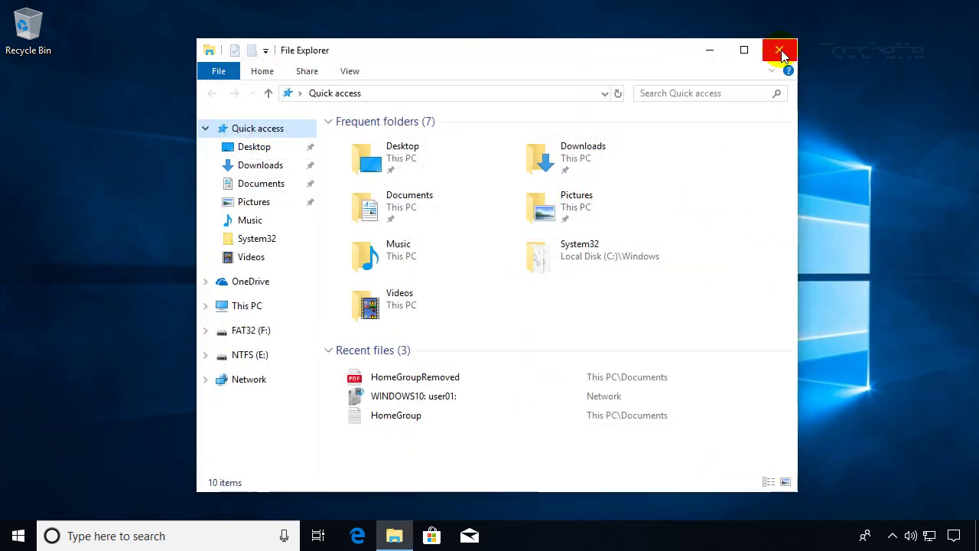
left_click(779, 51)
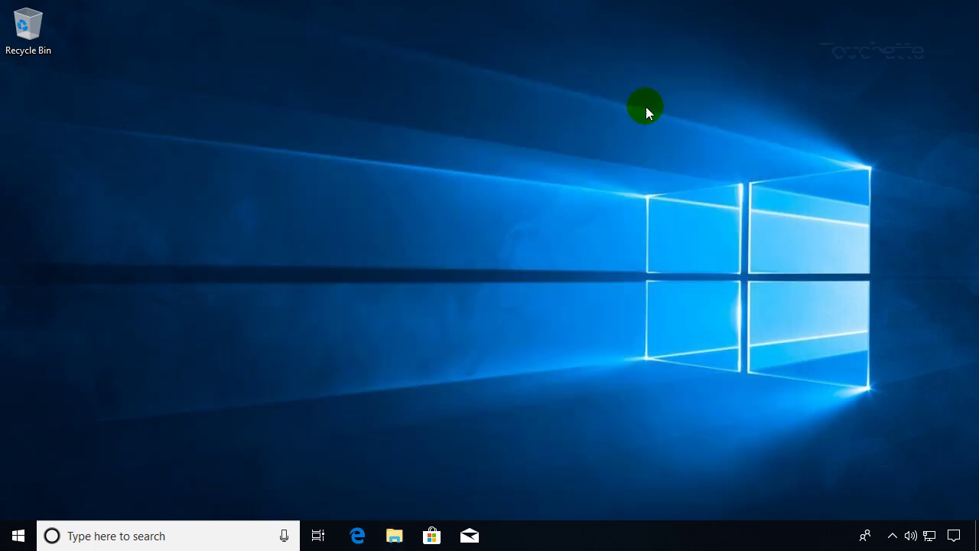
Search Windows for "msinf32" and open the System Information desktop app
left_click(18, 534)
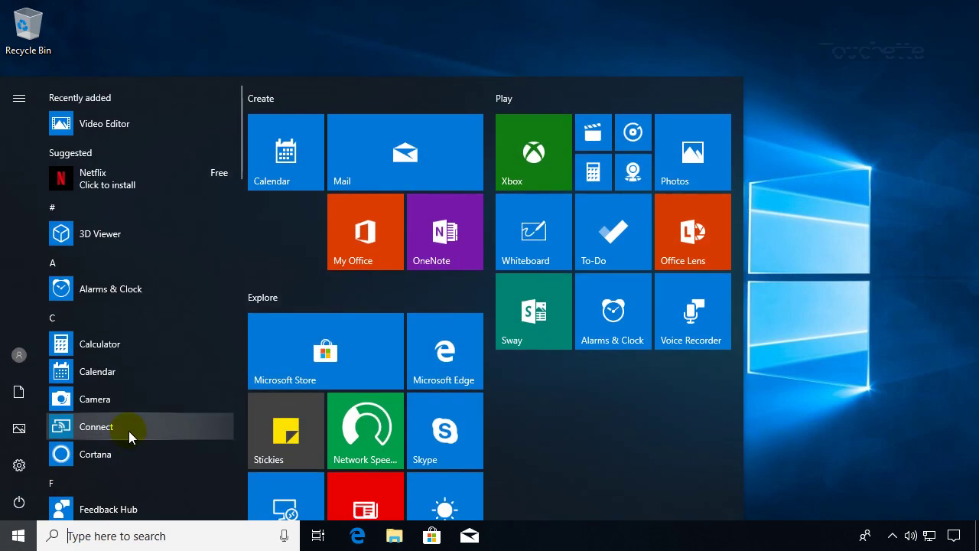
type("ms")
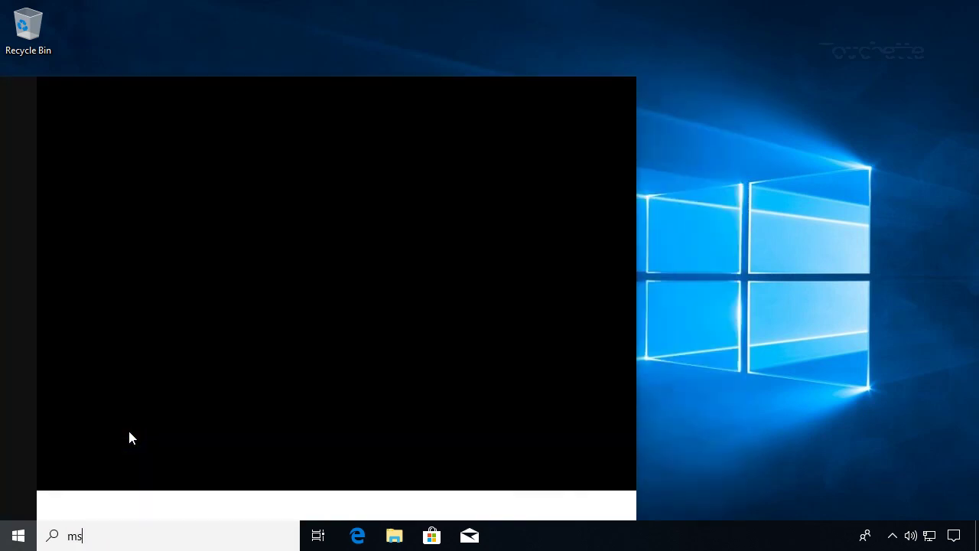
type("inf32")
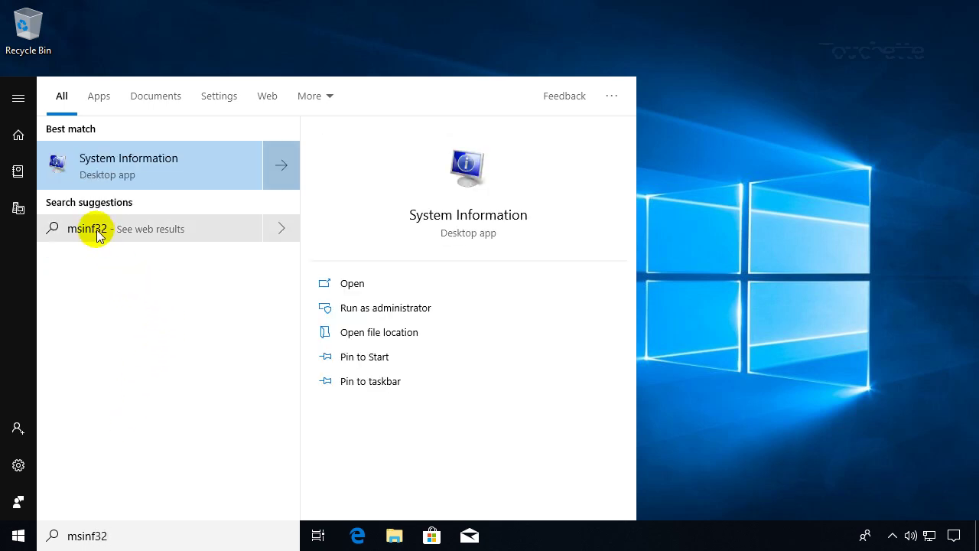
left_click(146, 163)
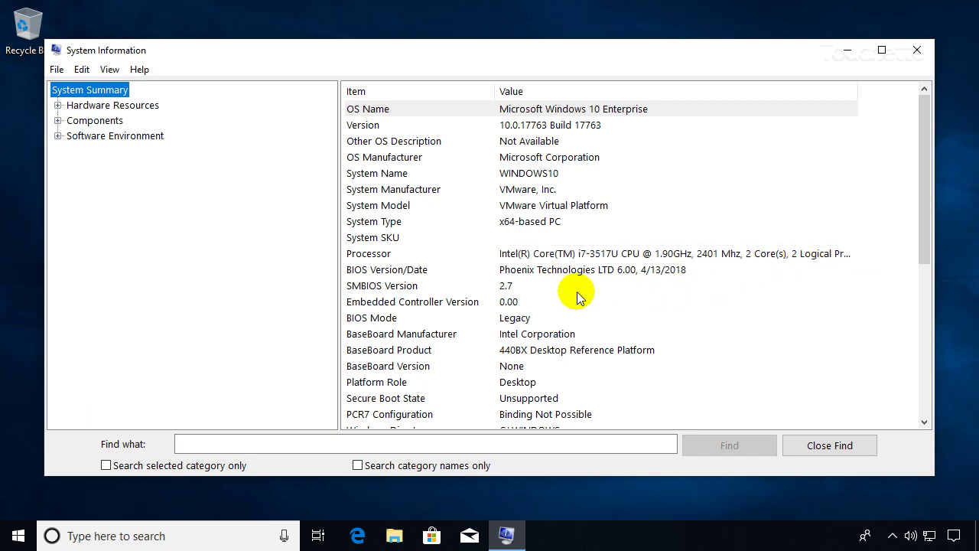
Review the full System Summary list, from the OS name down to the memory, page file and encryption entries
scroll(578, 294, "down", 1)
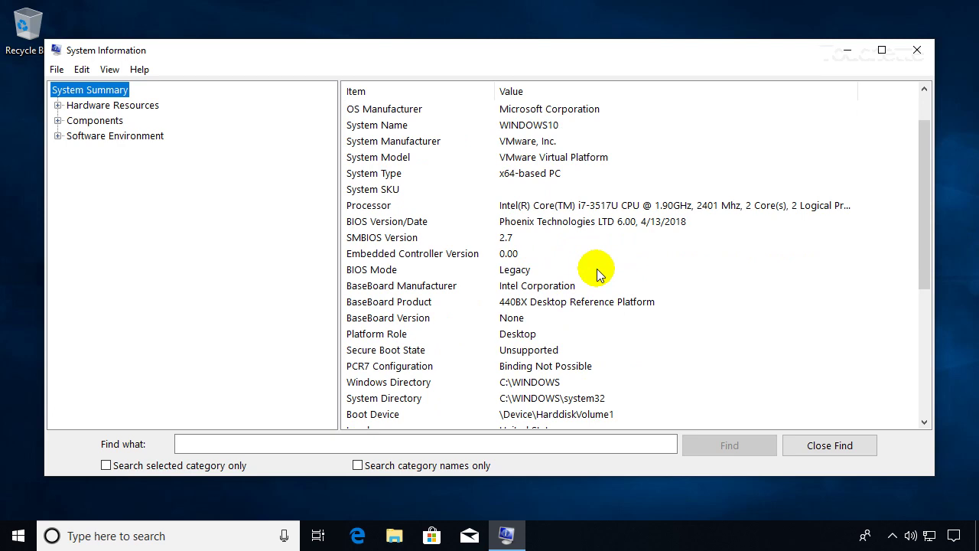
scroll(598, 273, "down", 1)
scroll(598, 274, "down", 2)
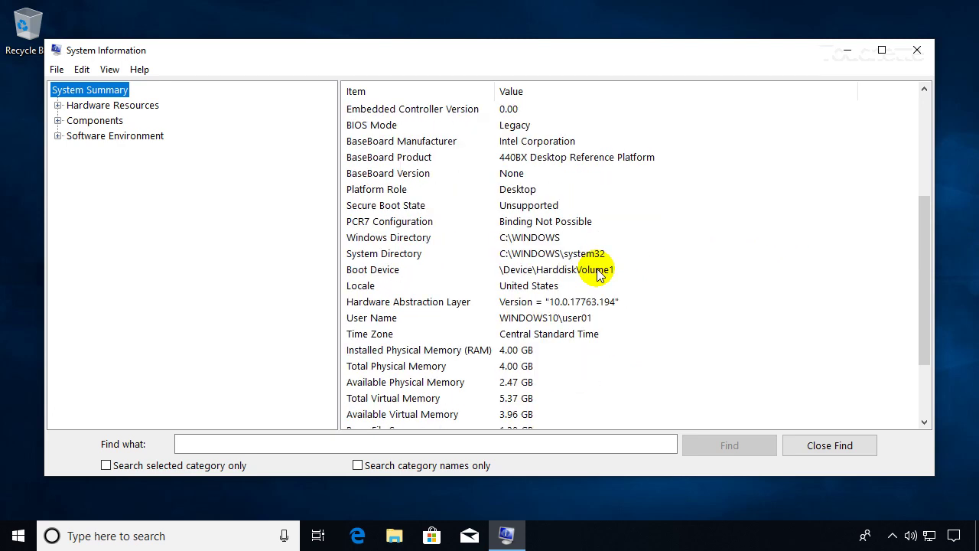
scroll(598, 274, "down", 2)
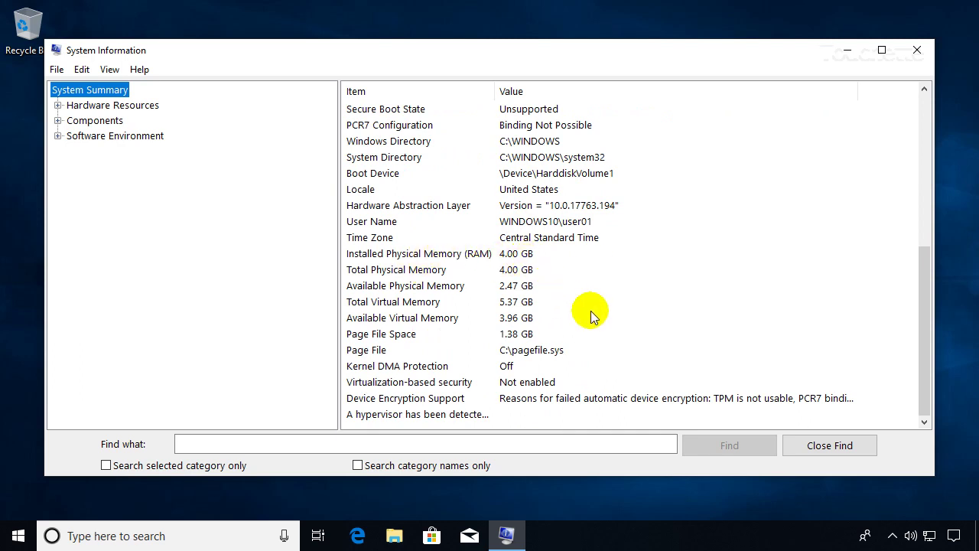
Expand Hardware Resources and examine the Memory resource assignments and their devices
left_click(59, 106)
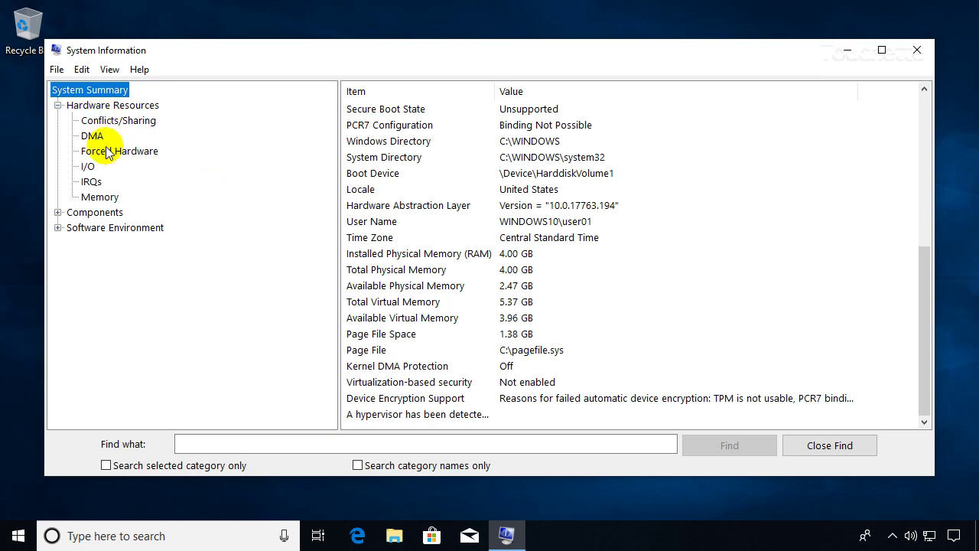
left_click(100, 197)
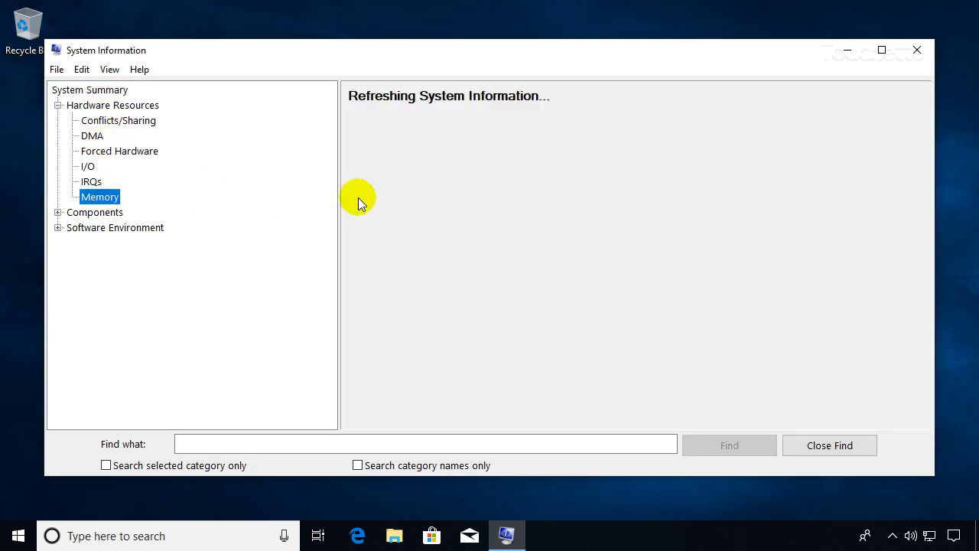
scroll(489, 221, "down", 10)
scroll(493, 222, "down", 5)
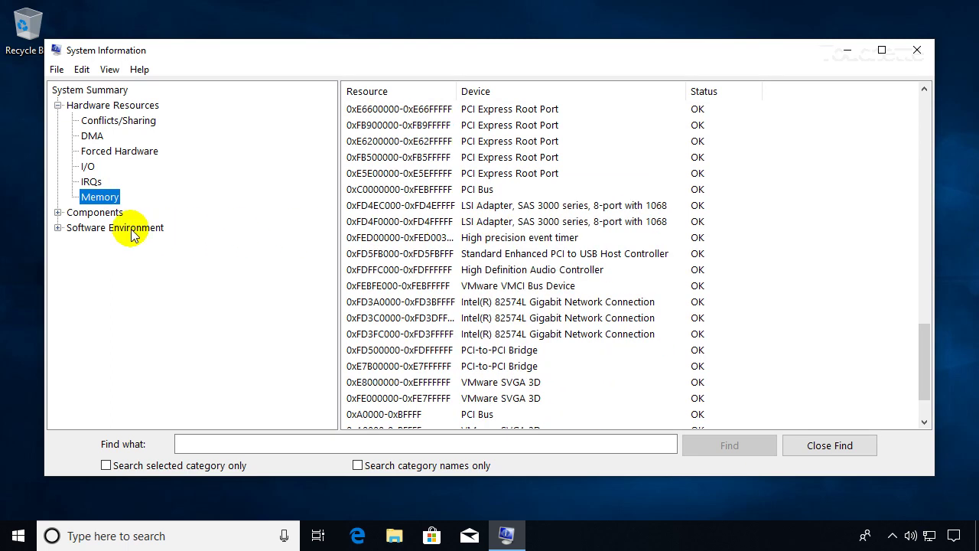
Expand Components and its Input category, and examine the Keyboard and Pointing Device details
left_click(57, 213)
scroll(205, 231, "down", 1)
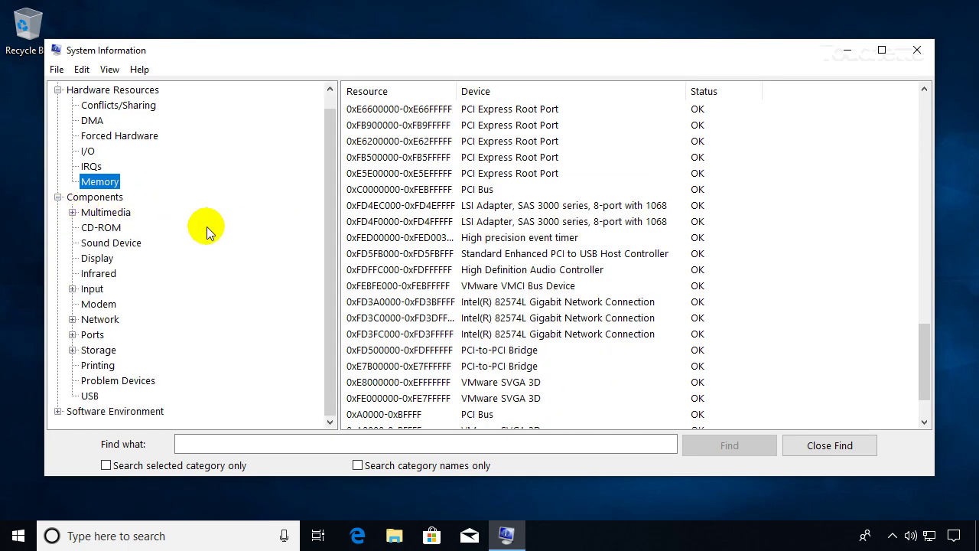
left_click(73, 289)
left_click(122, 306)
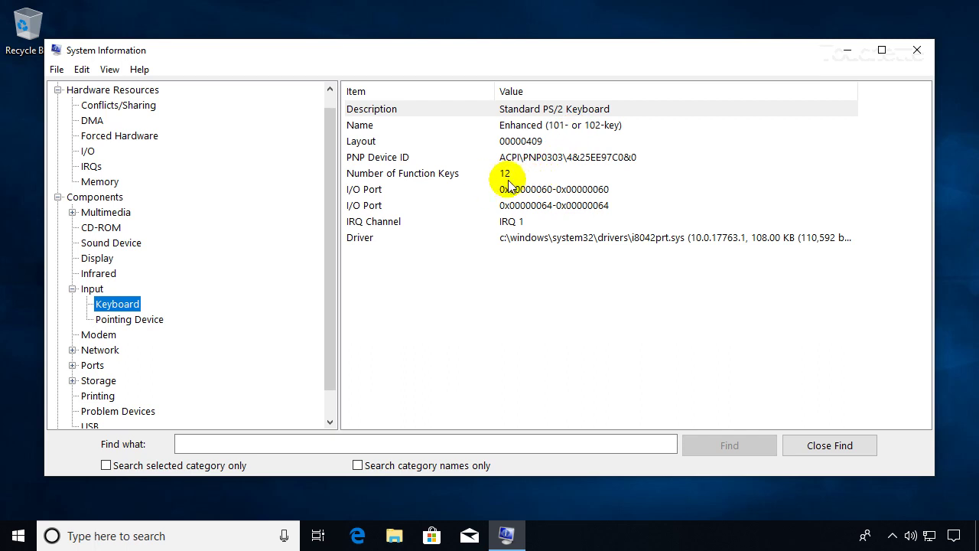
left_click(138, 319)
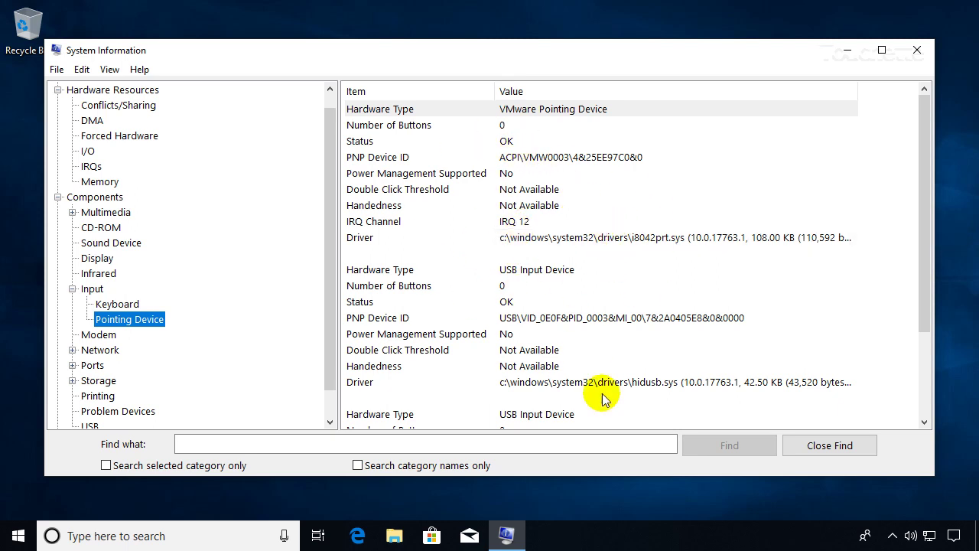
Expand the Network category under Components and examine the Adapter details, including the Intel Gigabit connection and WAN Miniport entries
scroll(196, 278, "down", 1)
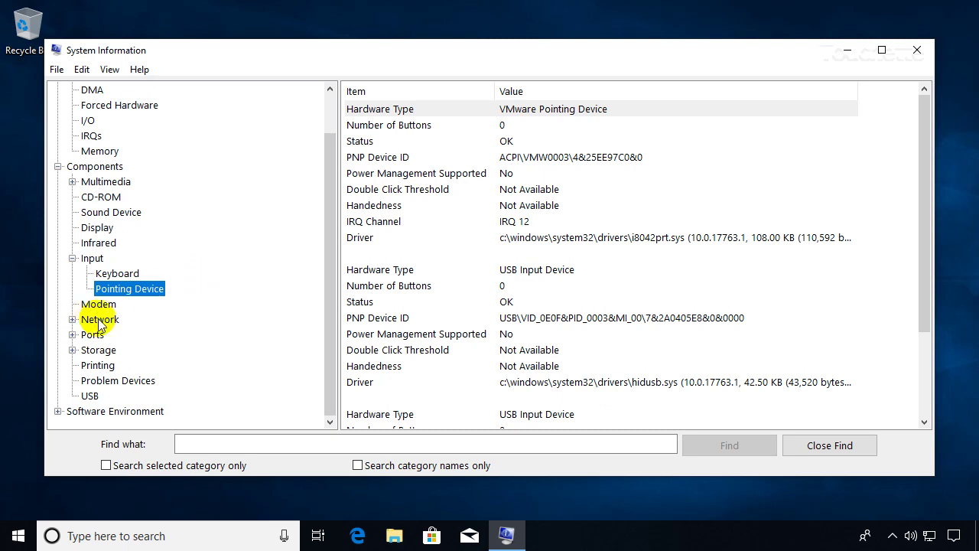
left_click(73, 321)
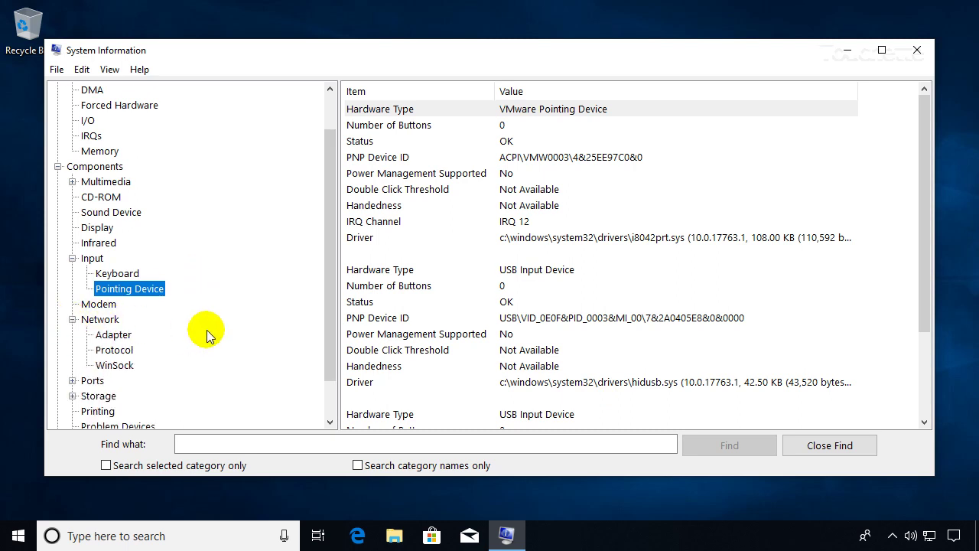
scroll(199, 328, "down", 1)
left_click(113, 288)
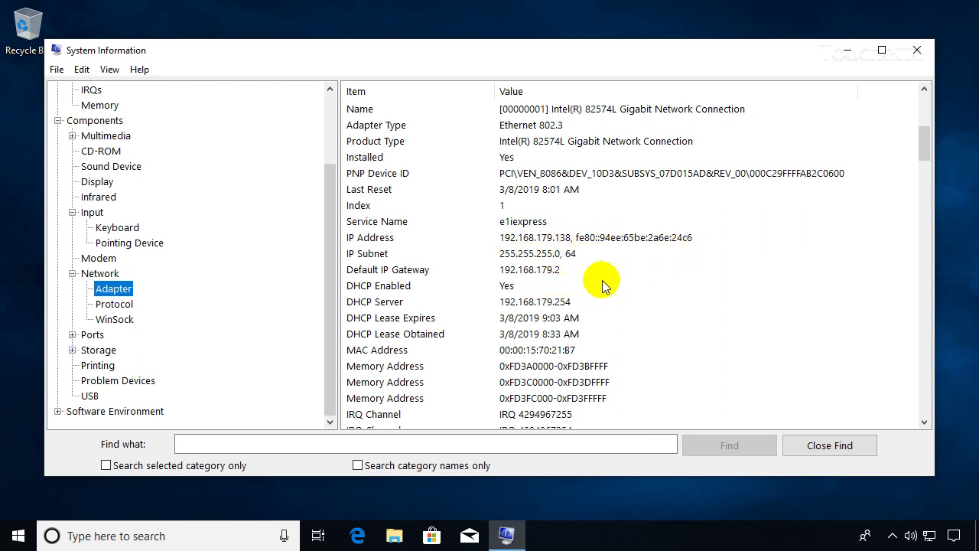
scroll(587, 286, "down", 2)
scroll(589, 287, "down", 7)
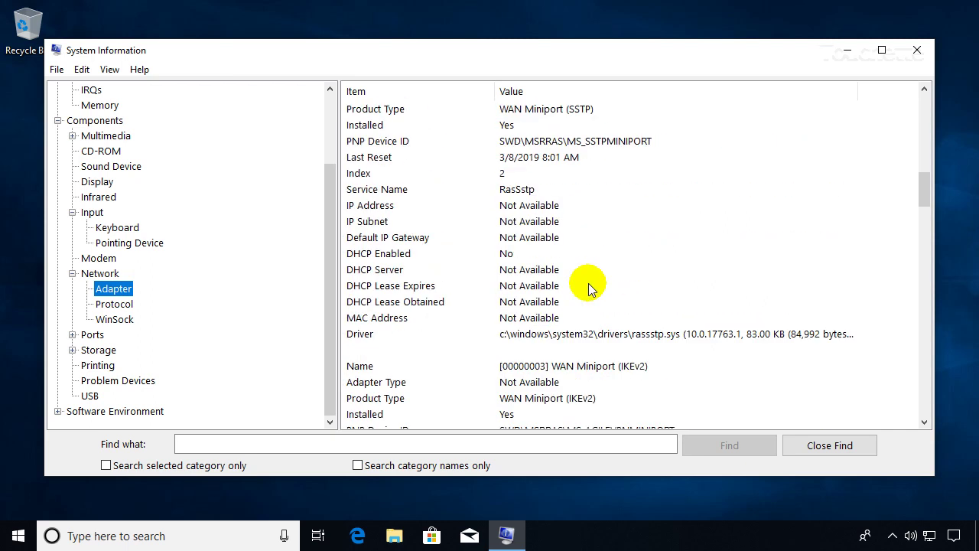
scroll(589, 287, "down", 10)
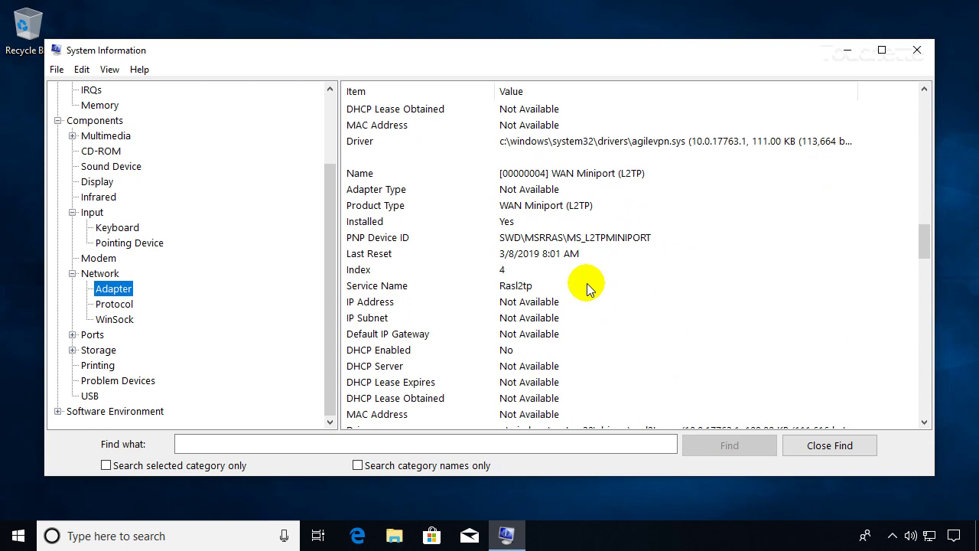
scroll(589, 287, "up", 20)
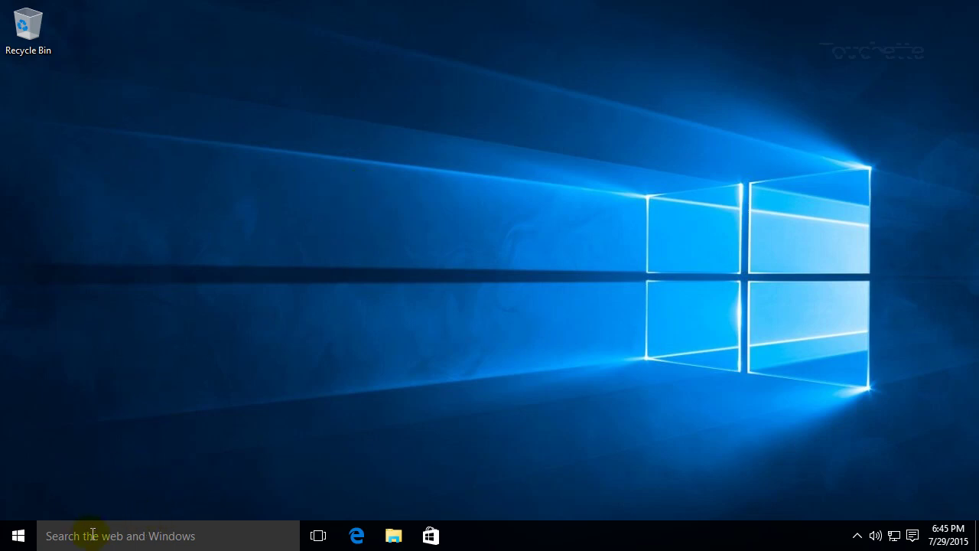
On the second Windows 10 system, search for "msinfo32" and open System Information
left_click(19, 536)
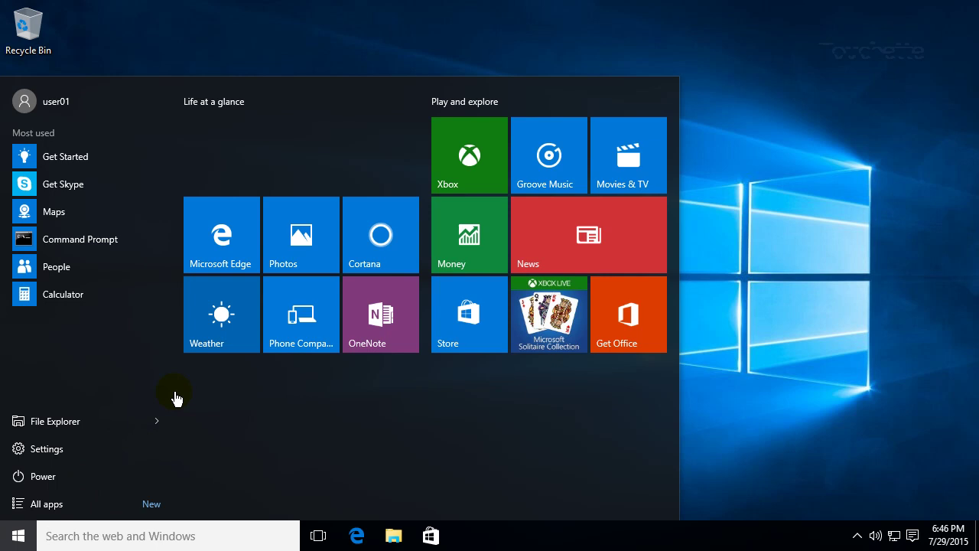
left_click(177, 535)
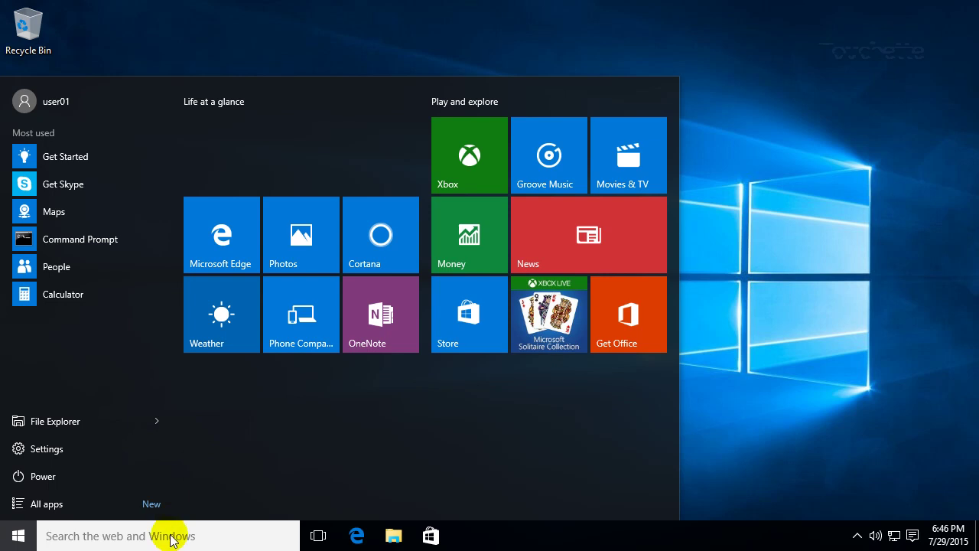
type("msinf")
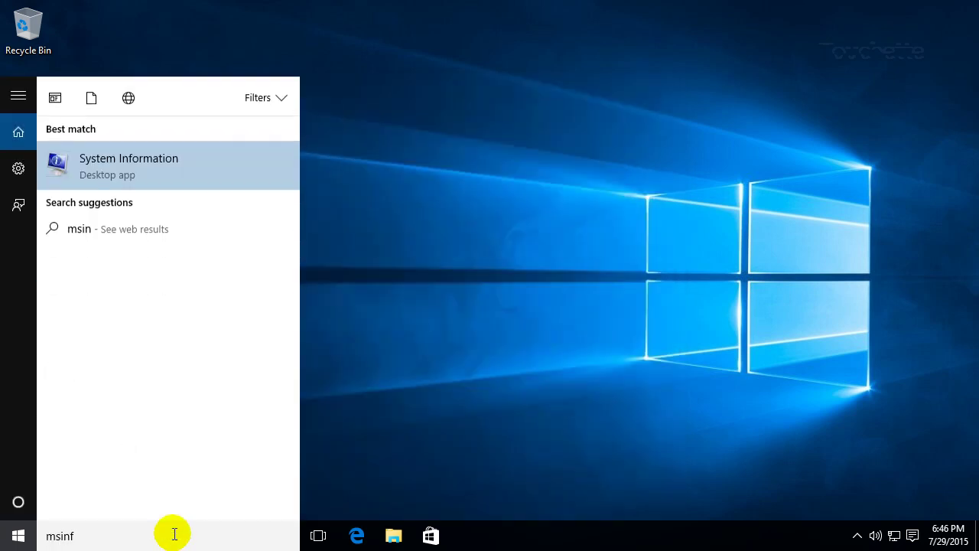
type("o32")
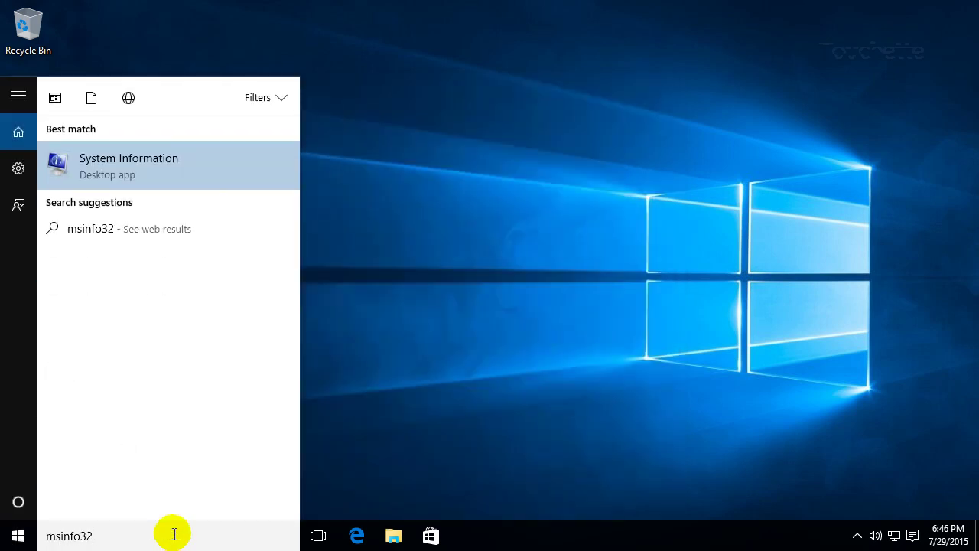
key("Return")
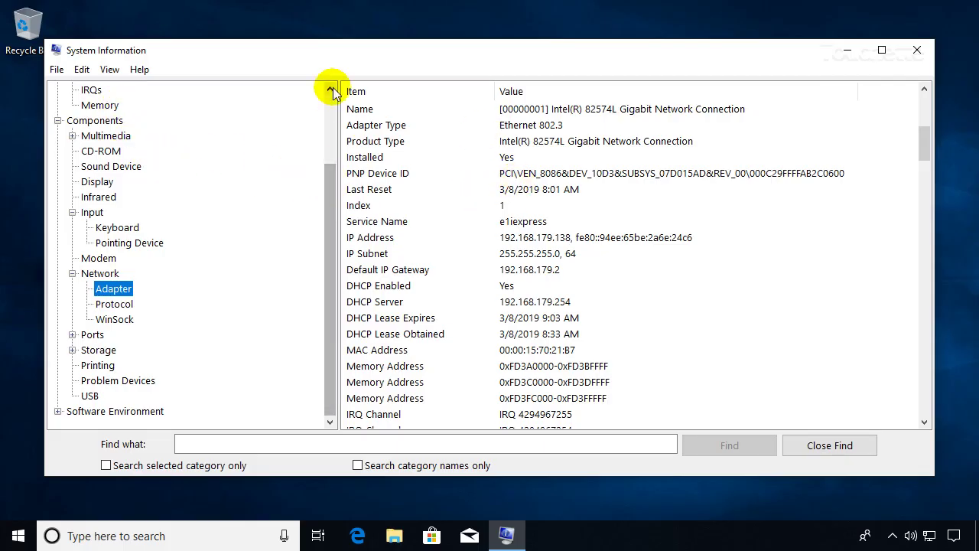
Return to the System Summary on the first Windows 10 system and review the corresponding summary on the second system for comparison
left_click(332, 111)
left_click(116, 105)
left_click(108, 90)
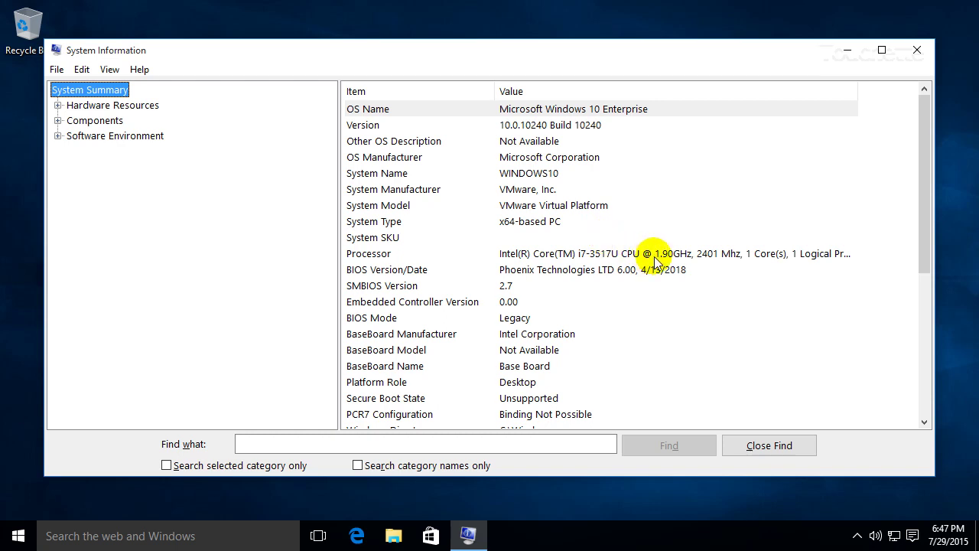
scroll(733, 261, "down", 2)
scroll(691, 252, "down", 3)
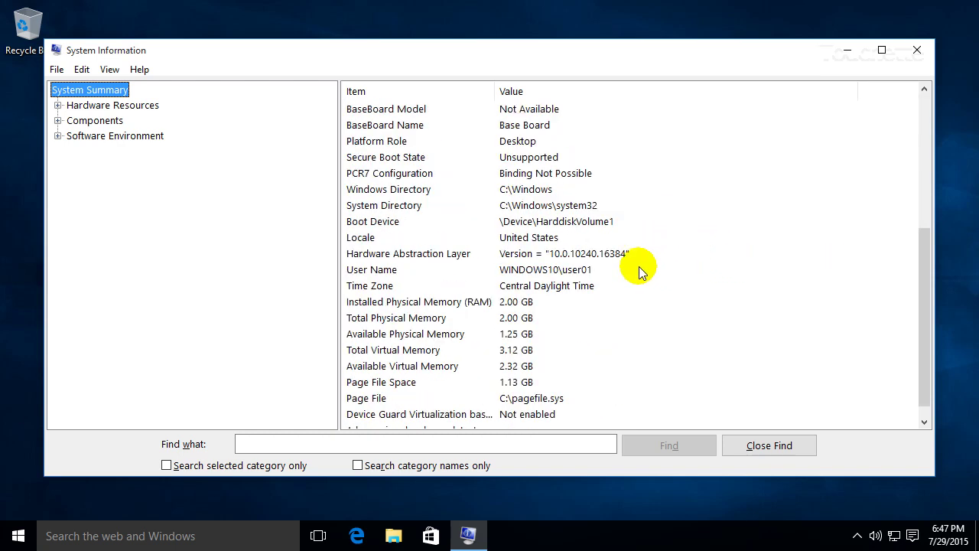
Review the remaining System Summary entries on the second Windows 10 system and return to System Information on the first system
scroll(683, 296, "down", 1)
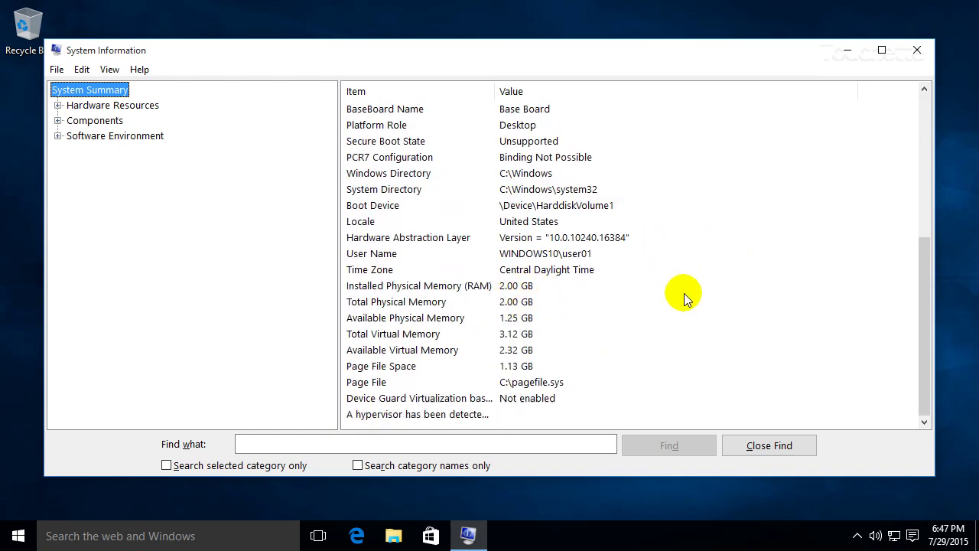
scroll(684, 293, "up", 6)
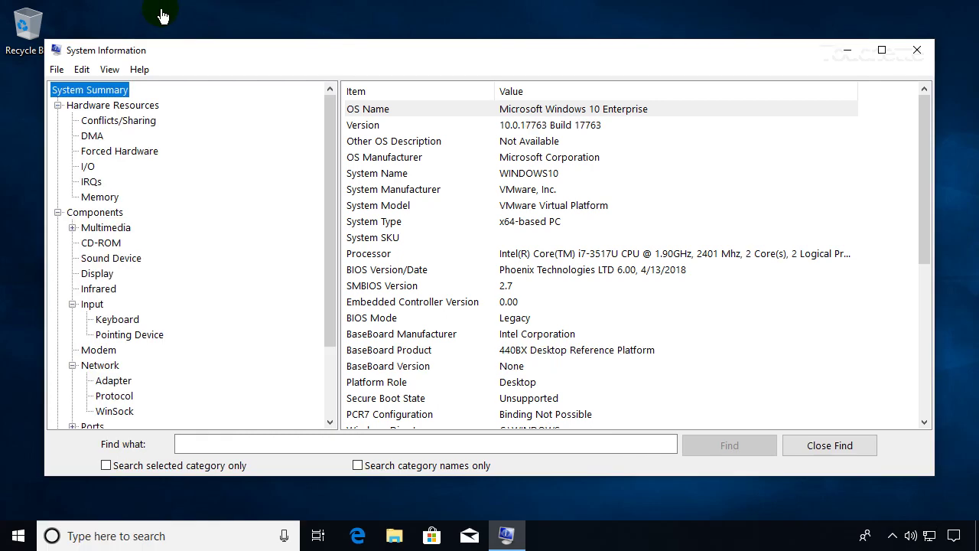
left_click(262, 117)
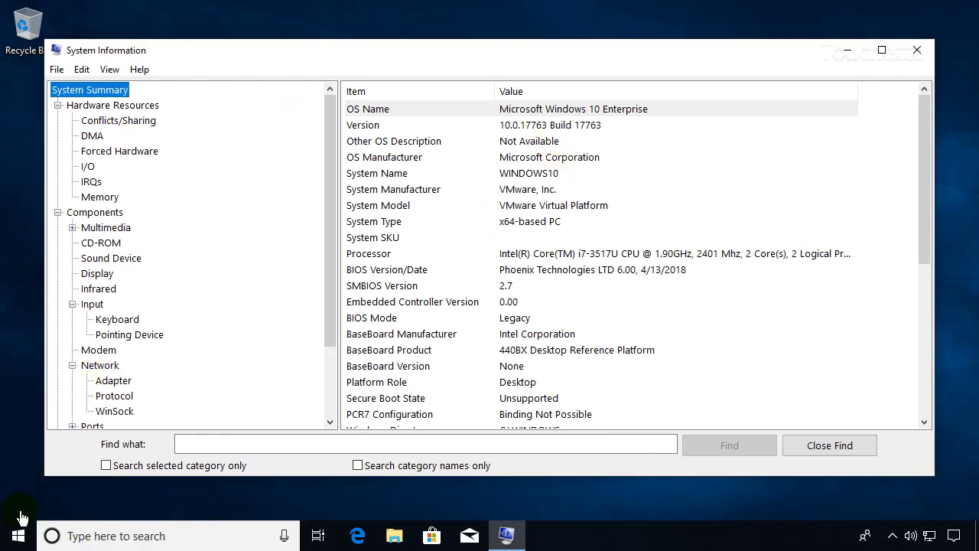
Search for "cmd", open Command Prompt on the first system, and move its window higher on the desktop
left_click(18, 535)
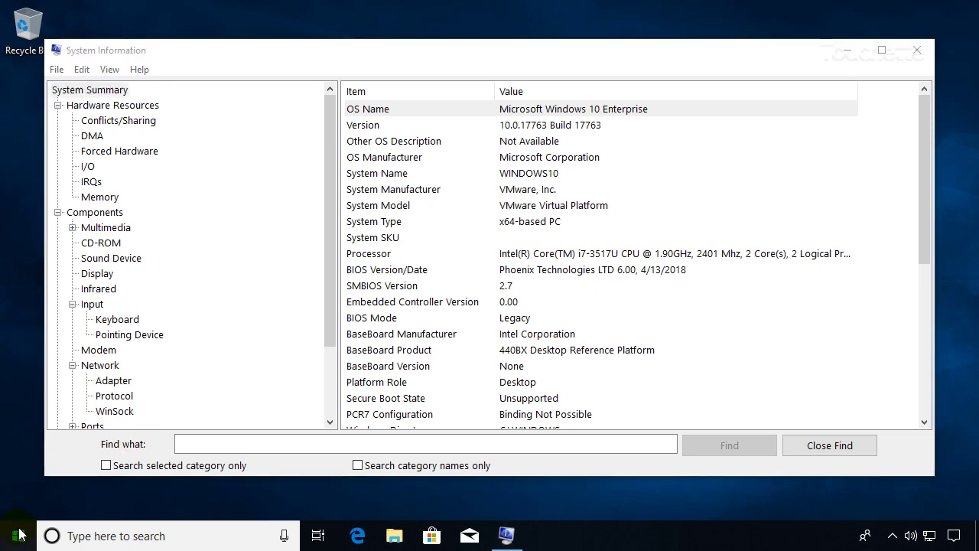
type("cmd")
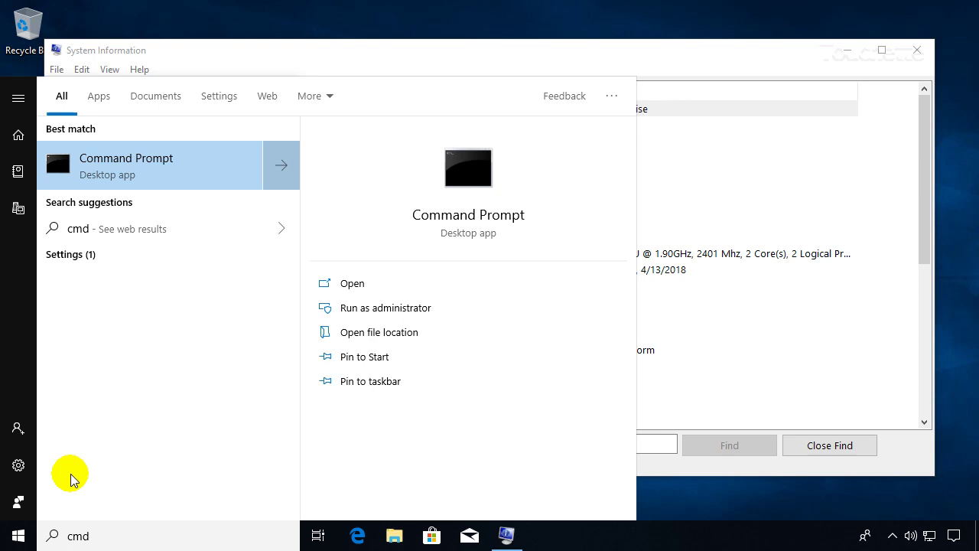
key("Return")
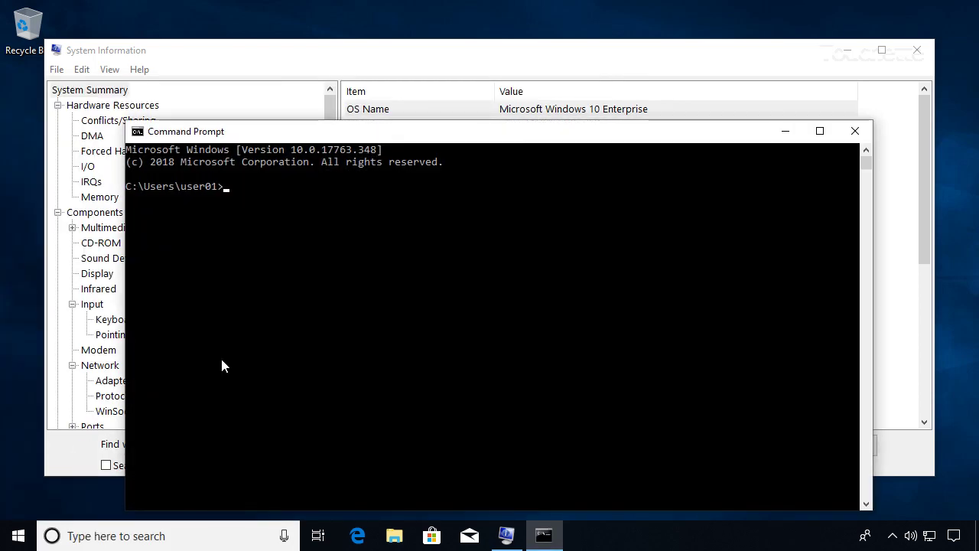
left_click_drag(400, 131, 400, 71)
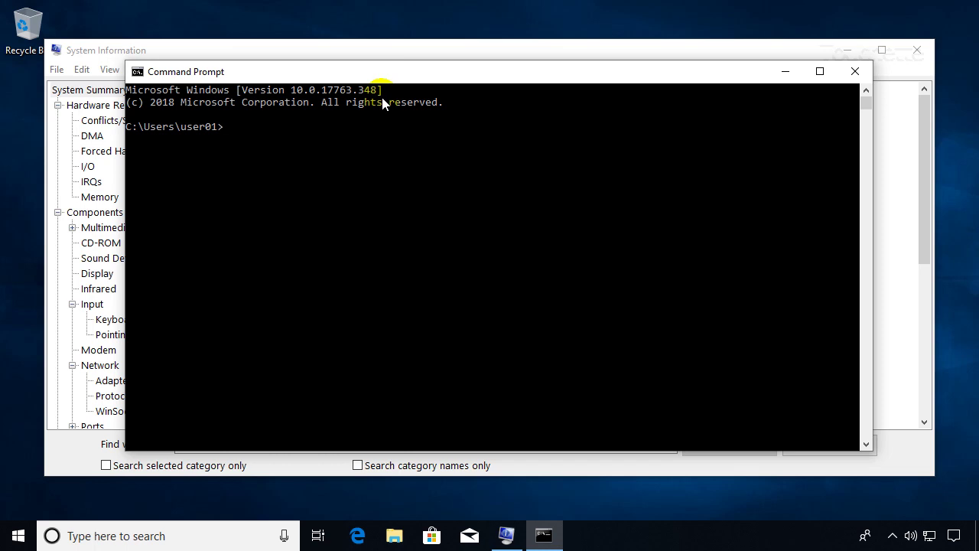
Run systeminfo in Command Prompt and review its output from the host name down to the hotfixes, network cards and Hyper-V requirements
type("systeminfo")
key("Return")
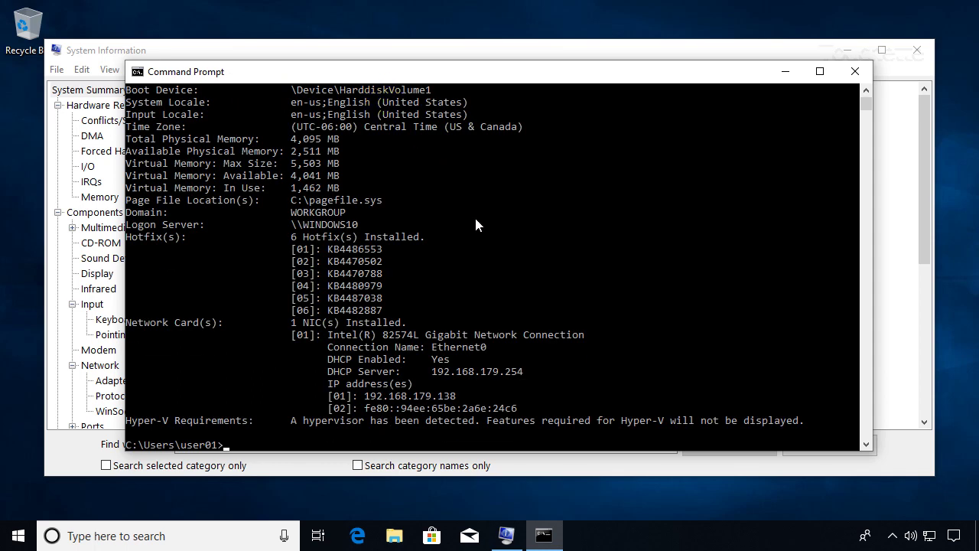
scroll(473, 220, "up", 4)
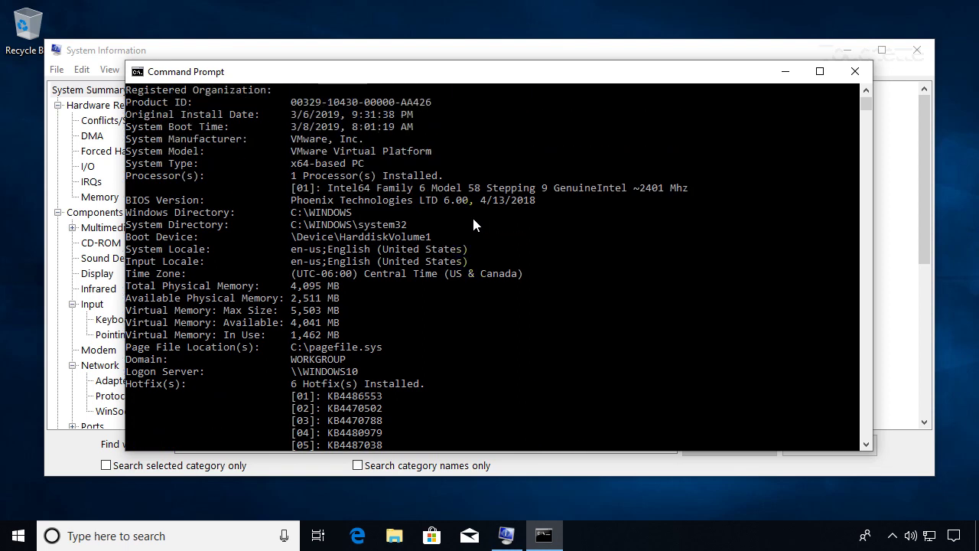
scroll(473, 223, "up", 4)
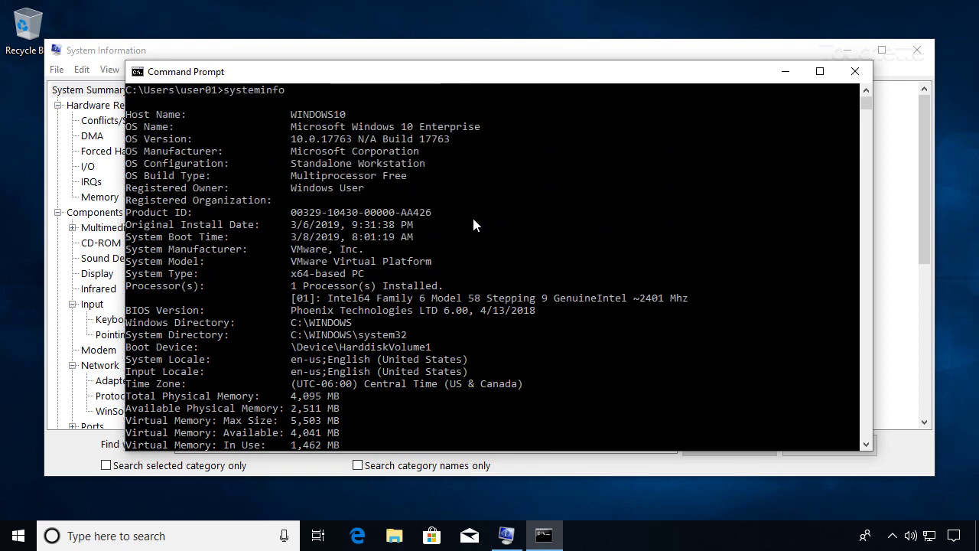
scroll(472, 215, "down", 1)
left_click(306, 133)
scroll(398, 200, "down", 1)
scroll(398, 199, "down", 6)
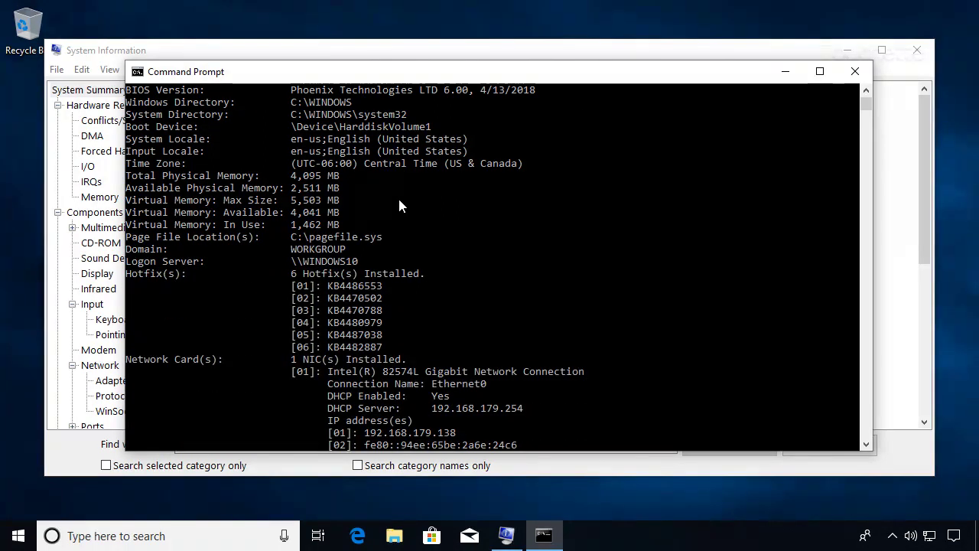
scroll(399, 202, "down", 4)
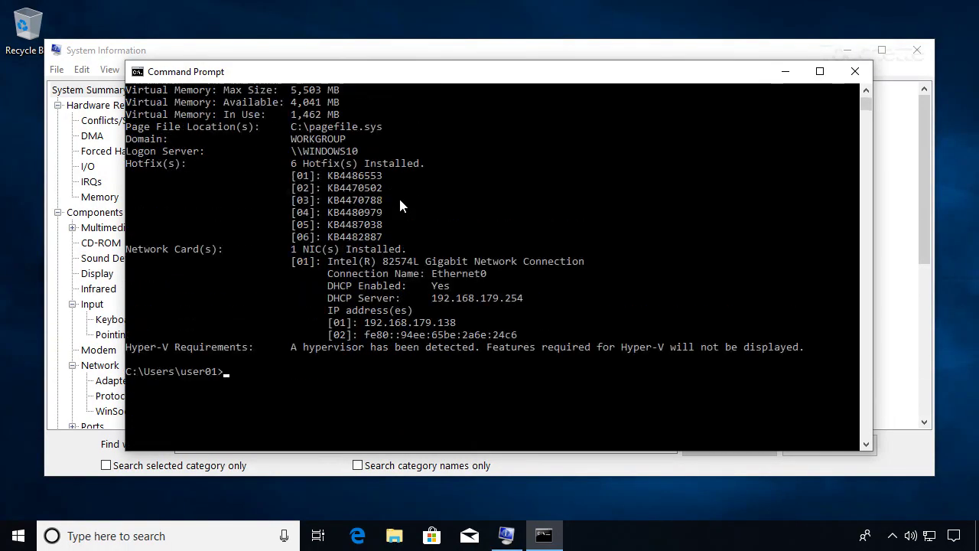
scroll(399, 200, "up", 2)
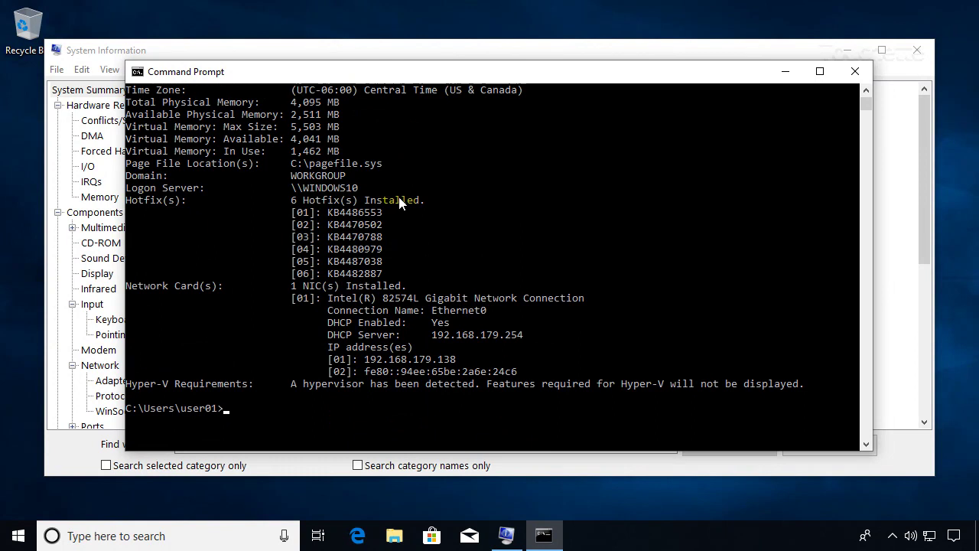
Run msinfo32 from Command Prompt to launch a new System Information window, and close that window
type("msinfo32")
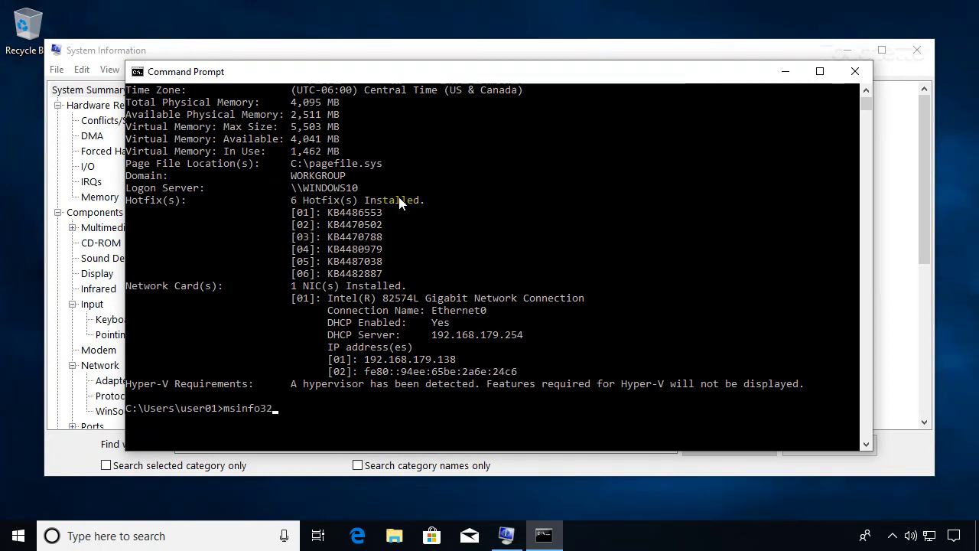
key("Return")
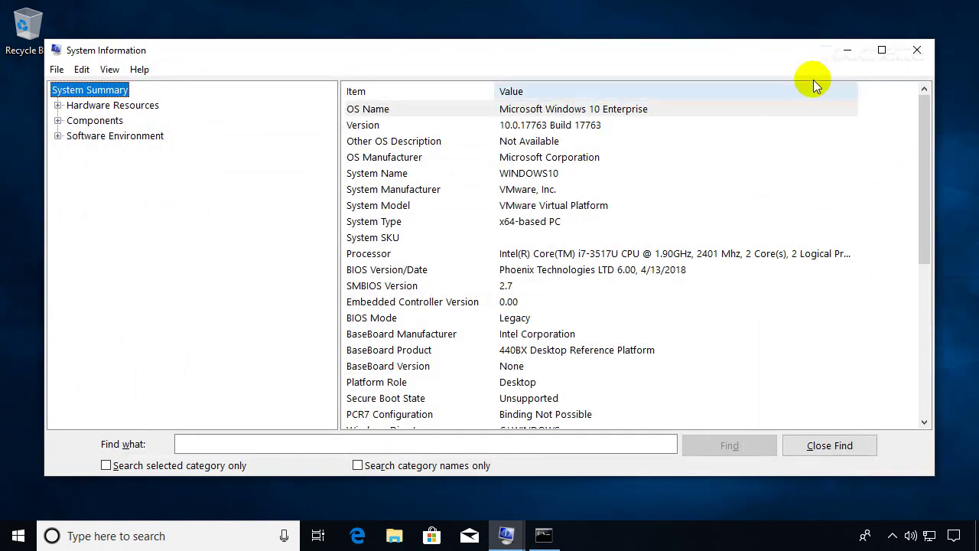
left_click(916, 50)
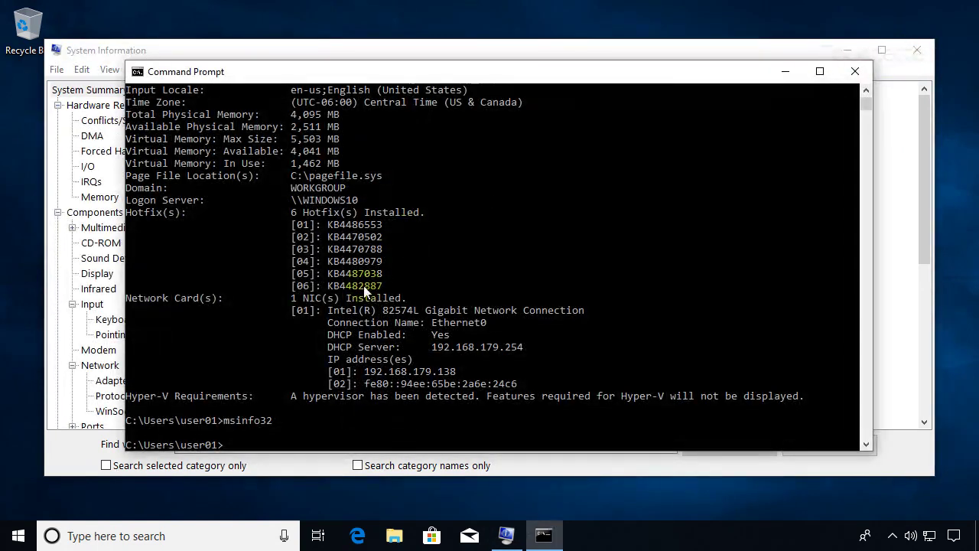